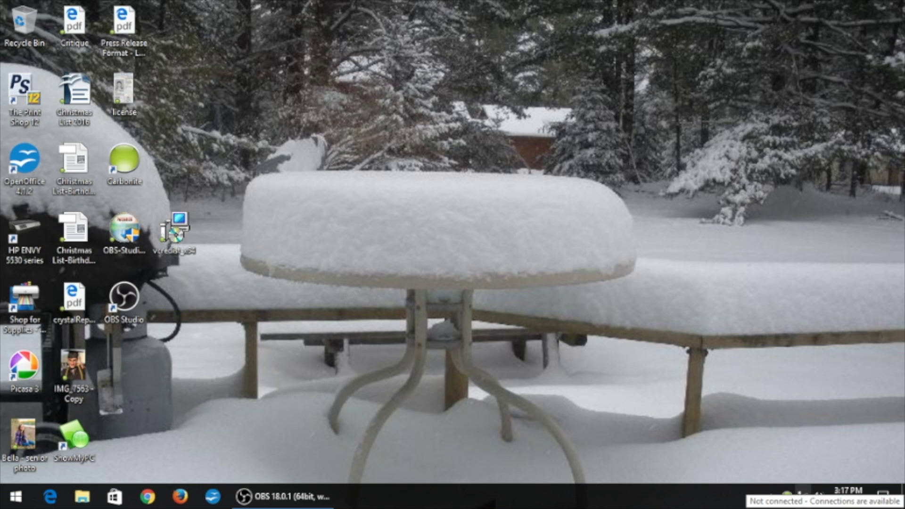
Join the iPhone's Wi-Fi hotspot by entering its security key, then close the network list
{"action": "left_click", "coordinate": [805, 503]}
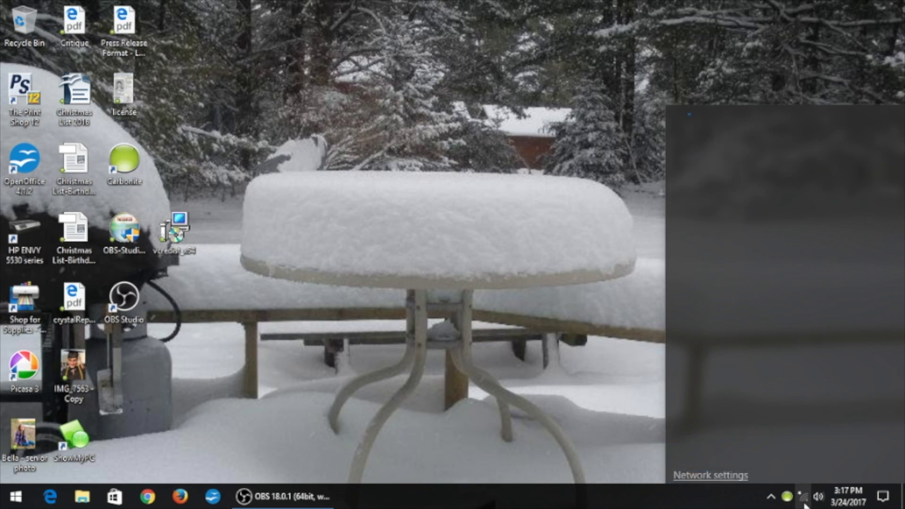
{"action": "left_click", "coordinate": [734, 134]}
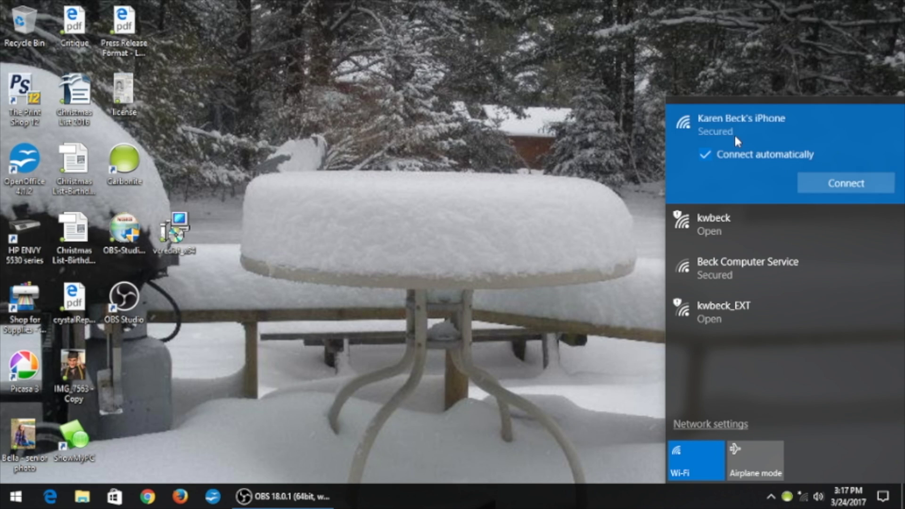
{"action": "left_click", "coordinate": [851, 187]}
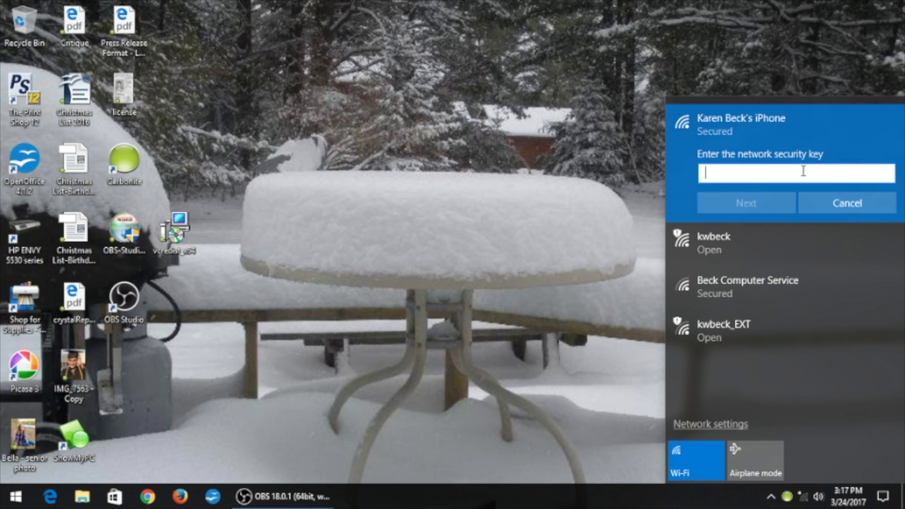
{"action": "type", "text": "••••••••••"}
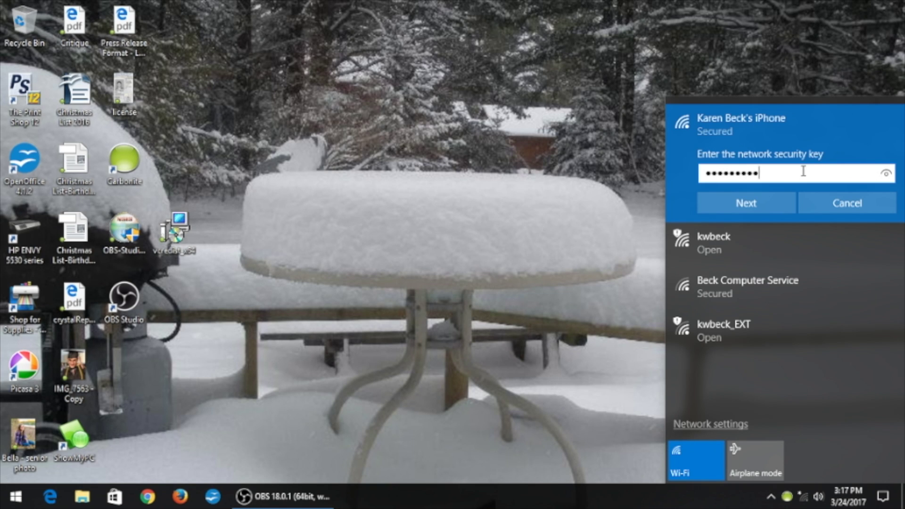
{"action": "key", "text": "Return"}
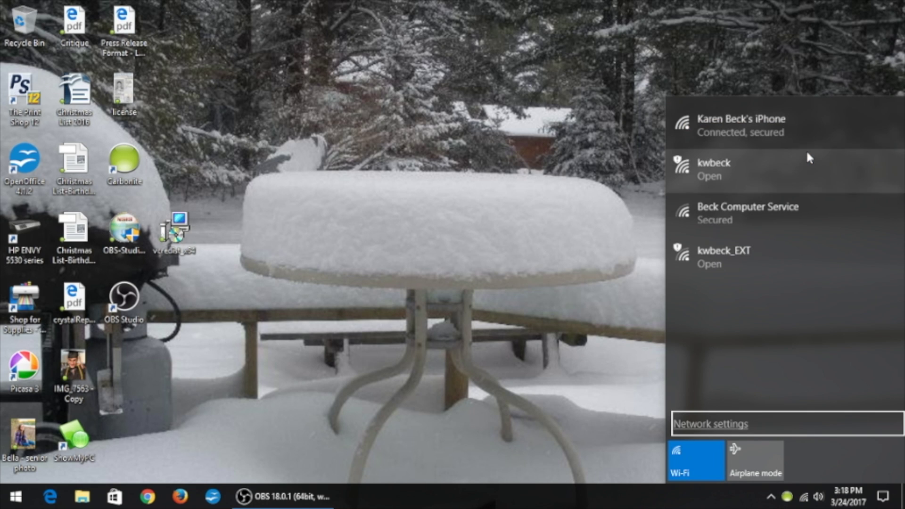
{"action": "left_click", "coordinate": [550, 159]}
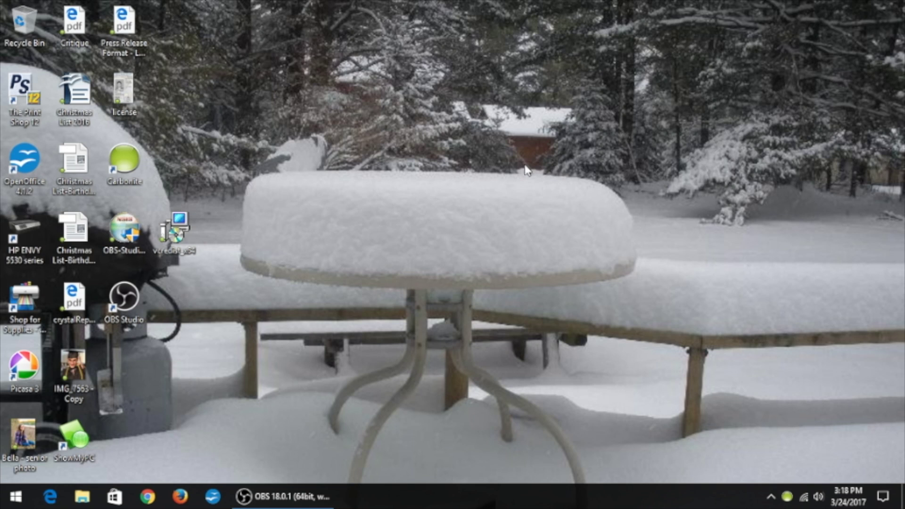
Open a new Chrome window and go to shutterfly.com
{"action": "left_click", "coordinate": [289, 497]}
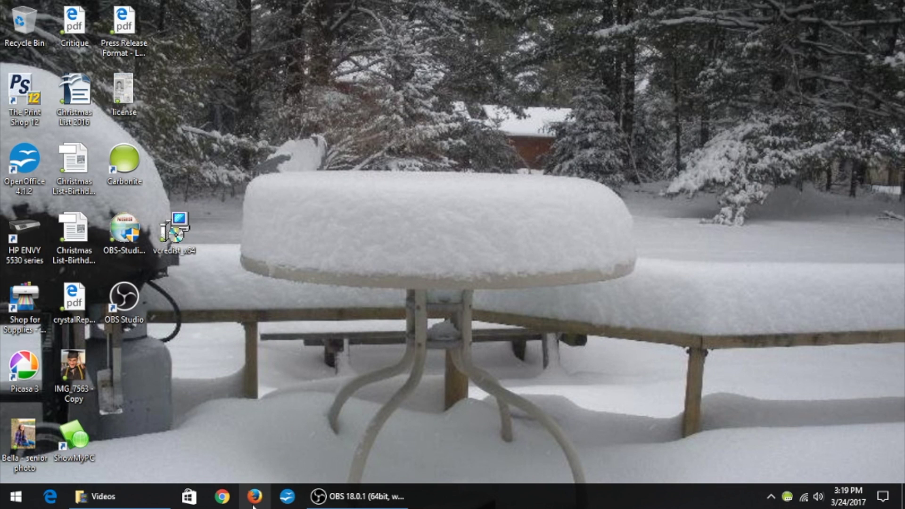
{"action": "right_click", "coordinate": [231, 506]}
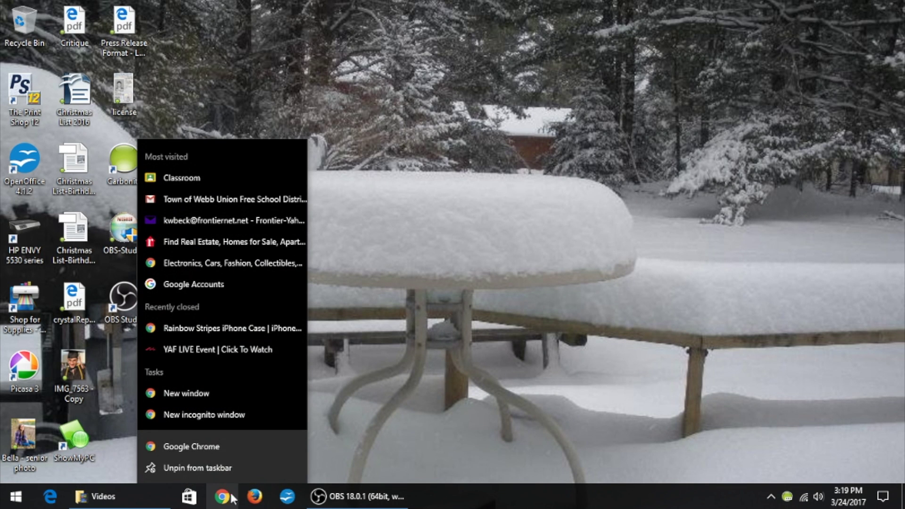
{"action": "left_click", "coordinate": [206, 448]}
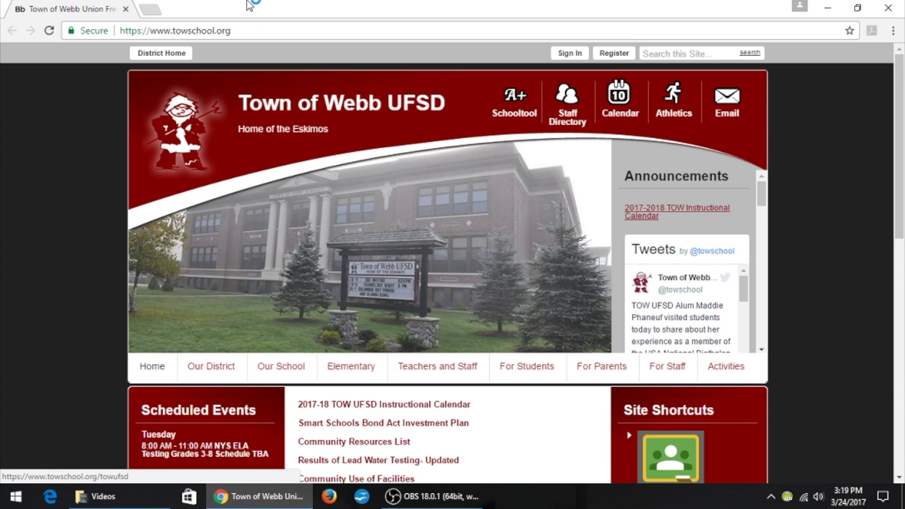
{"action": "left_click", "coordinate": [249, 29]}
{"action": "type", "text": "shutterfly.c"}
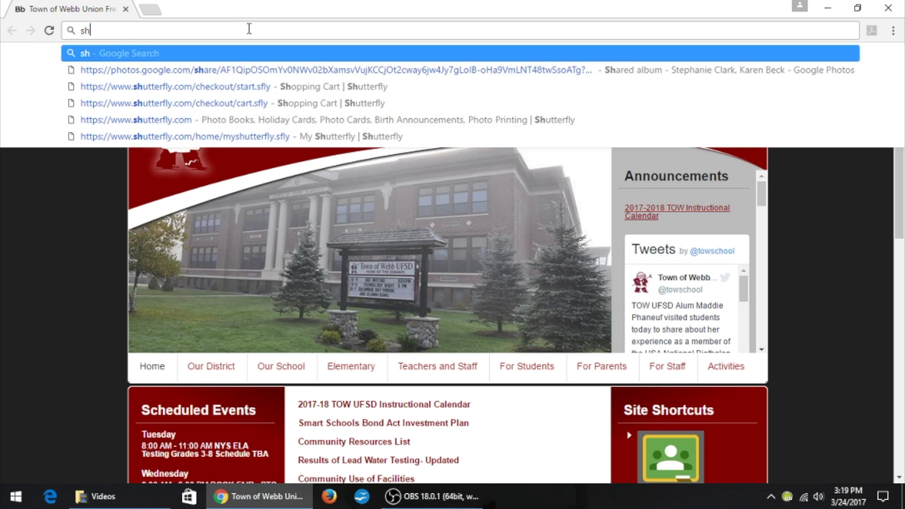
{"action": "type", "text": "om"}
{"action": "key", "text": "Return"}
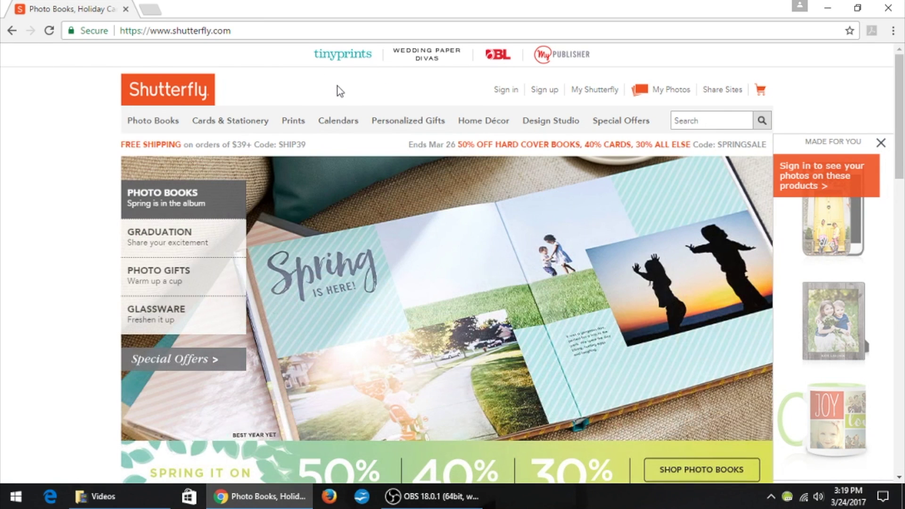
Sign in to Shutterfly with the account password and open the My Photos timeline
{"action": "left_click", "coordinate": [502, 91]}
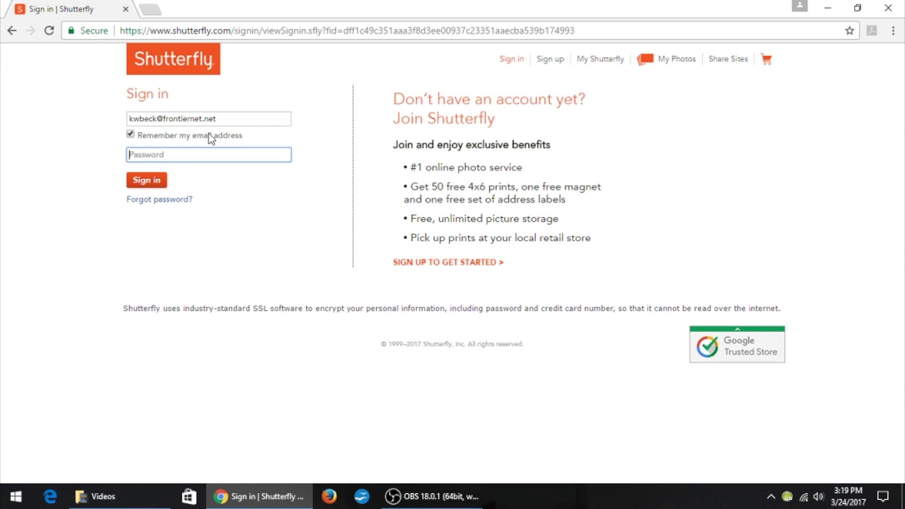
{"action": "type", "text": "********"}
{"action": "left_click", "coordinate": [157, 185]}
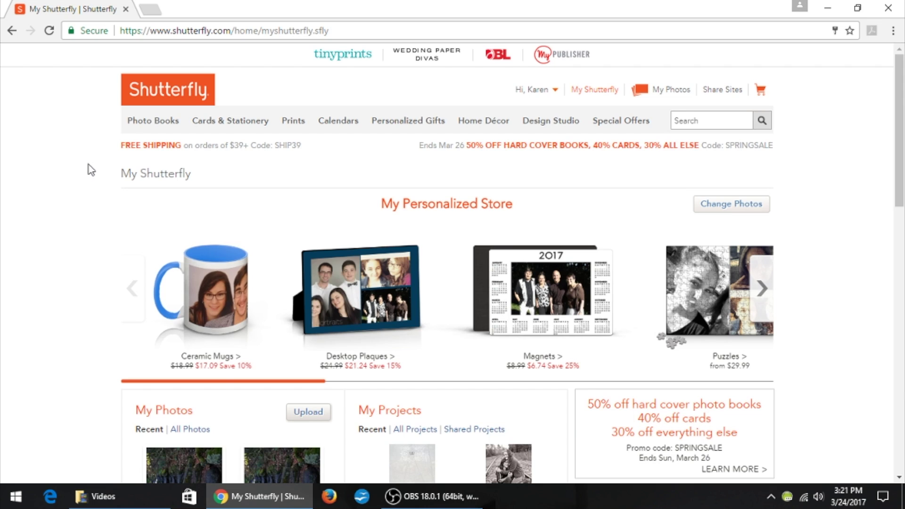
{"action": "left_click", "coordinate": [661, 92]}
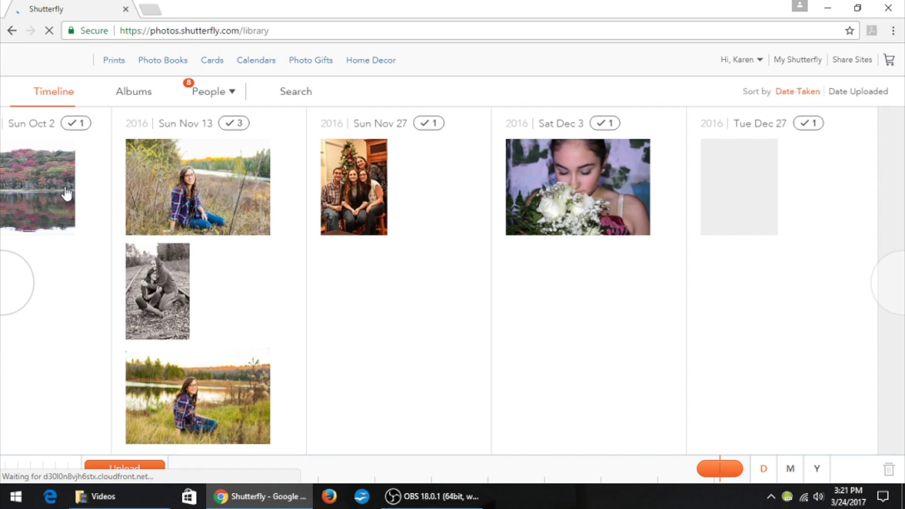
Open the Upload Images Tutorial album and upload two Desktop photos, leaving the license file out
{"action": "left_click", "coordinate": [132, 94]}
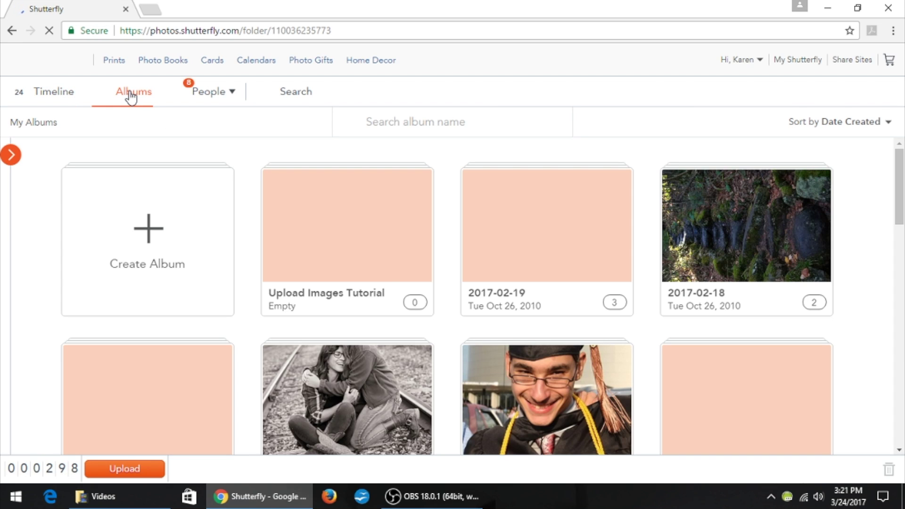
{"action": "left_click", "coordinate": [303, 228]}
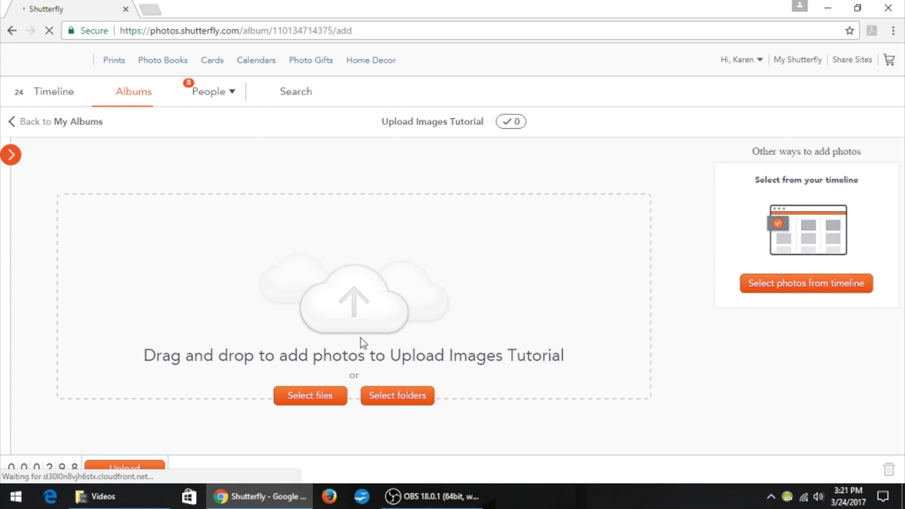
{"action": "left_click", "coordinate": [334, 391]}
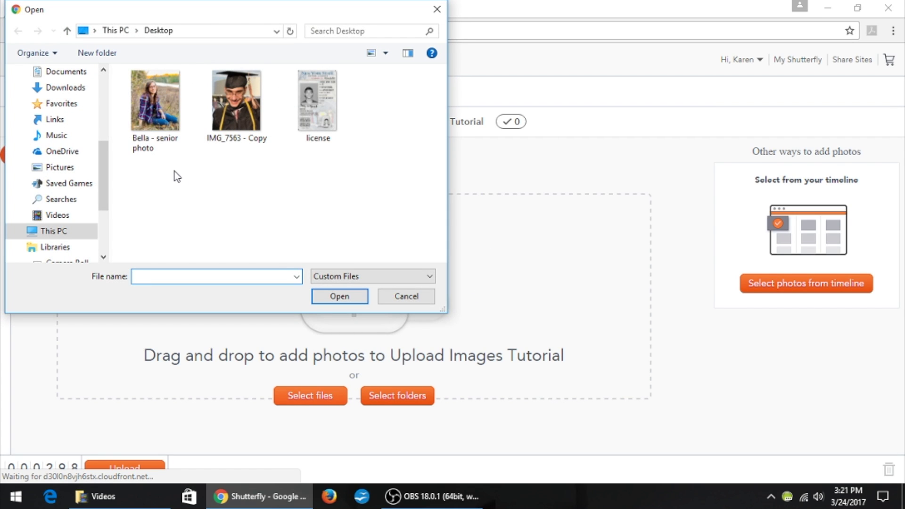
{"action": "left_click_drag", "start_coordinate": [157, 174], "coordinate": [233, 114]}
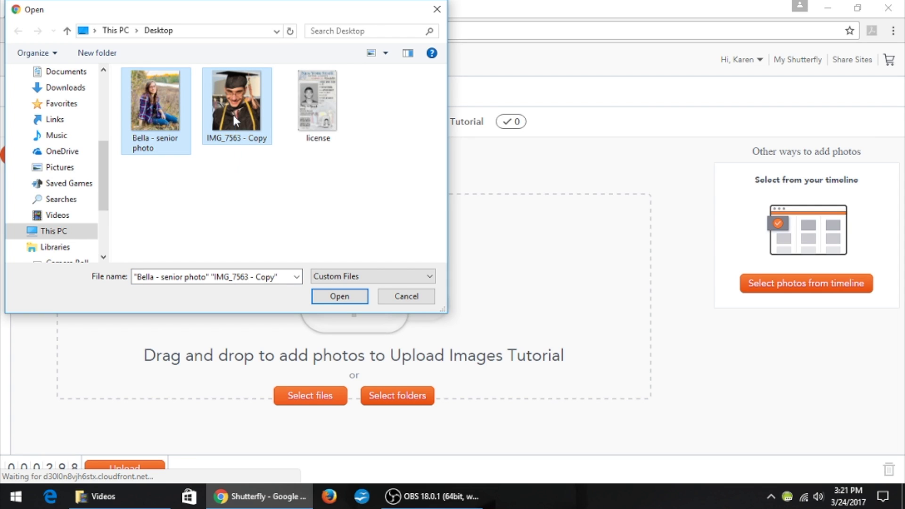
{"action": "left_click", "coordinate": [336, 297]}
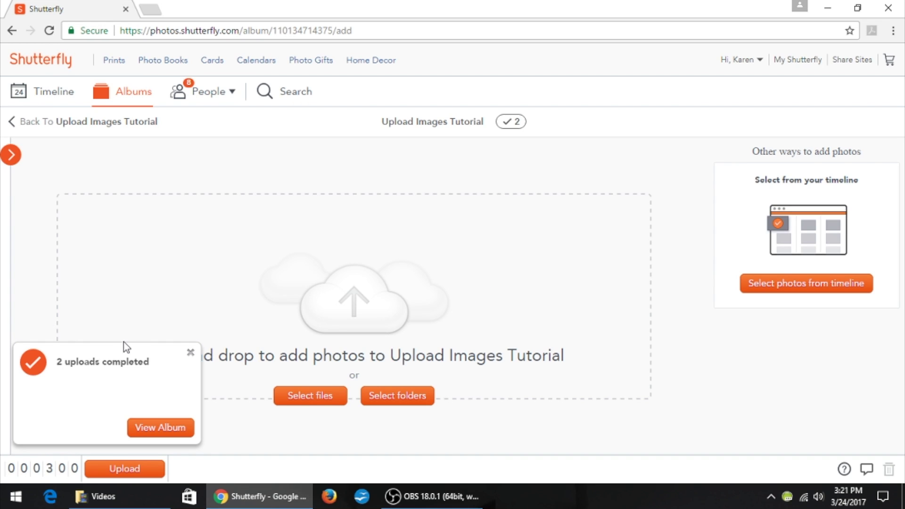
Reopen Upload Images Tutorial to verify its 2 uploaded photos, then sign out of Shutterfly
{"action": "left_click", "coordinate": [191, 353]}
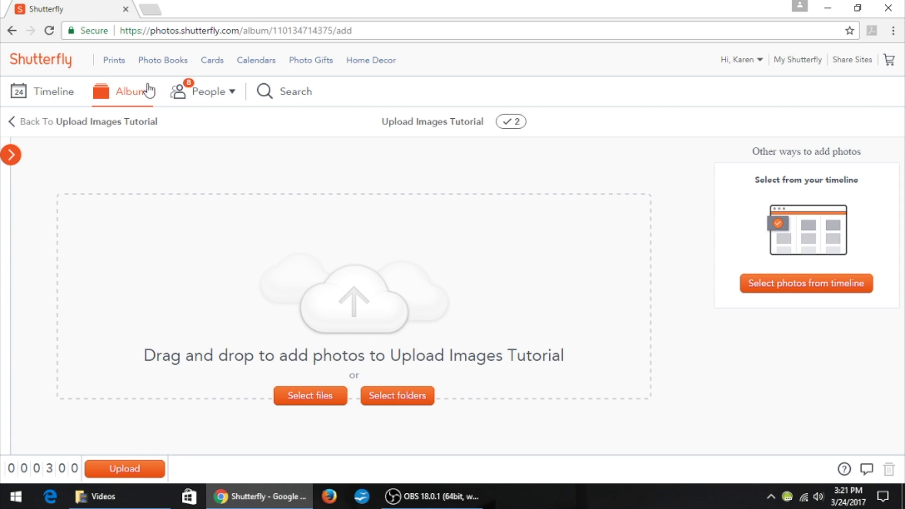
{"action": "left_click", "coordinate": [124, 101]}
{"action": "mouse_move", "coordinate": [285, 242]}
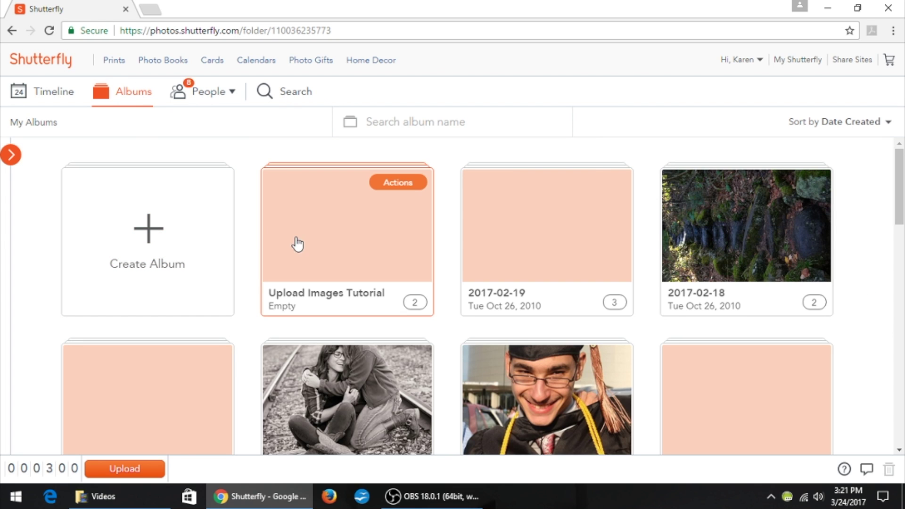
{"action": "left_click", "coordinate": [315, 246]}
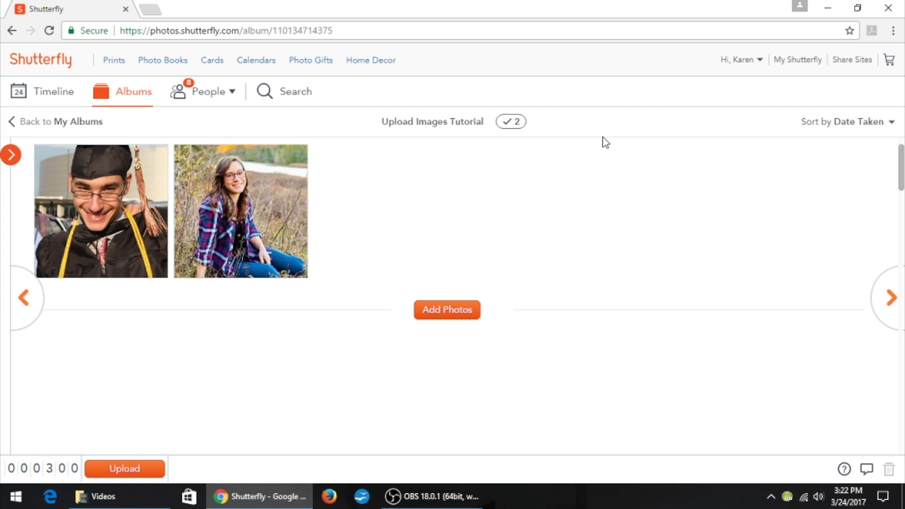
{"action": "left_click", "coordinate": [729, 63]}
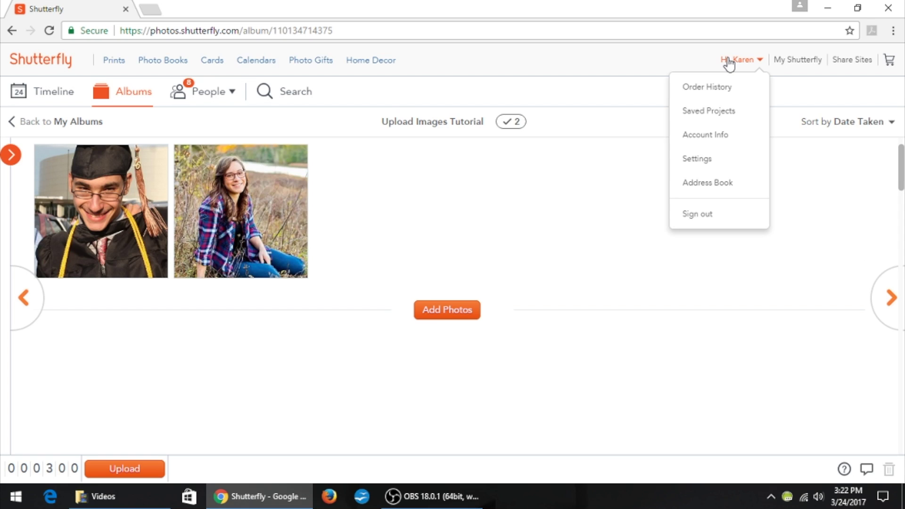
{"action": "left_click", "coordinate": [707, 216]}
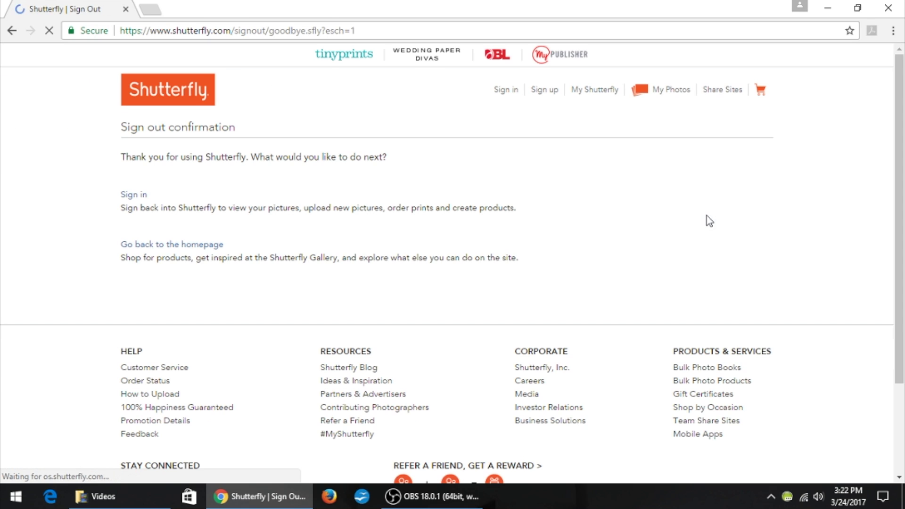
Close Chrome and disconnect the laptop from the iPhone hotspot network
{"action": "left_click", "coordinate": [888, 10]}
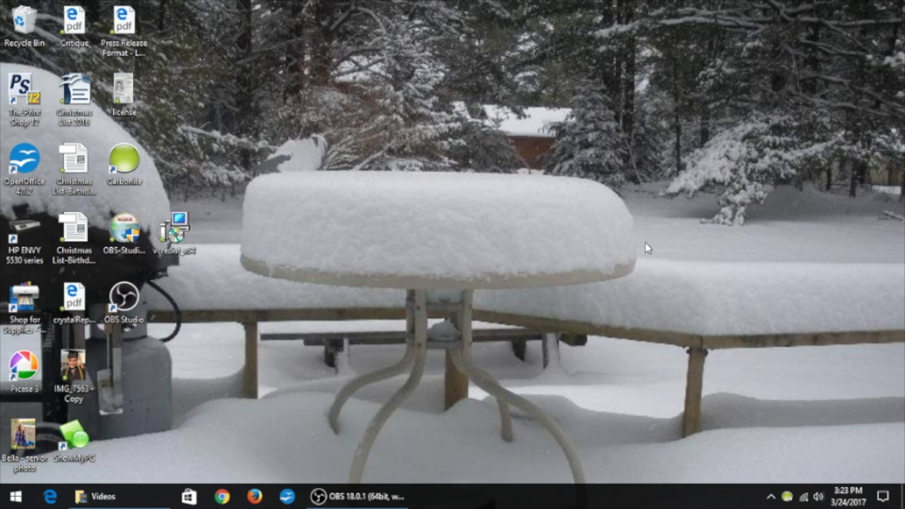
{"action": "left_click", "coordinate": [805, 497]}
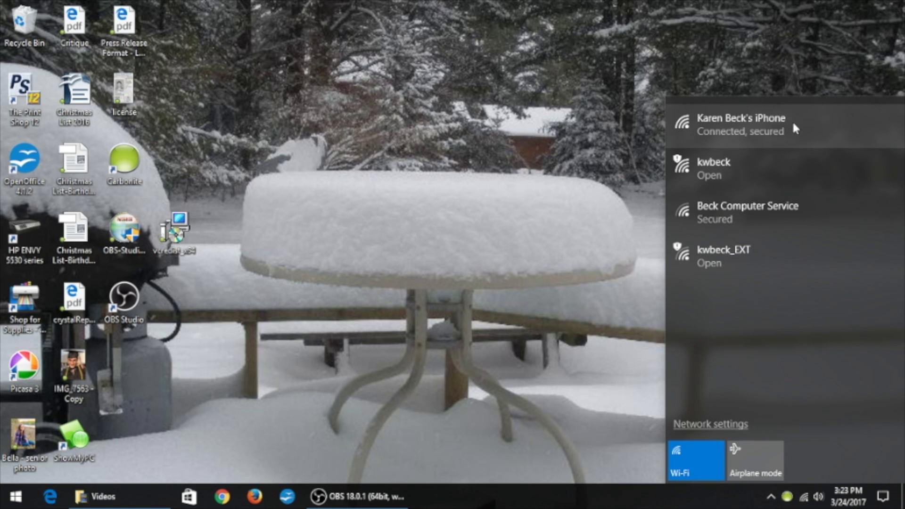
{"action": "left_click", "coordinate": [794, 123]}
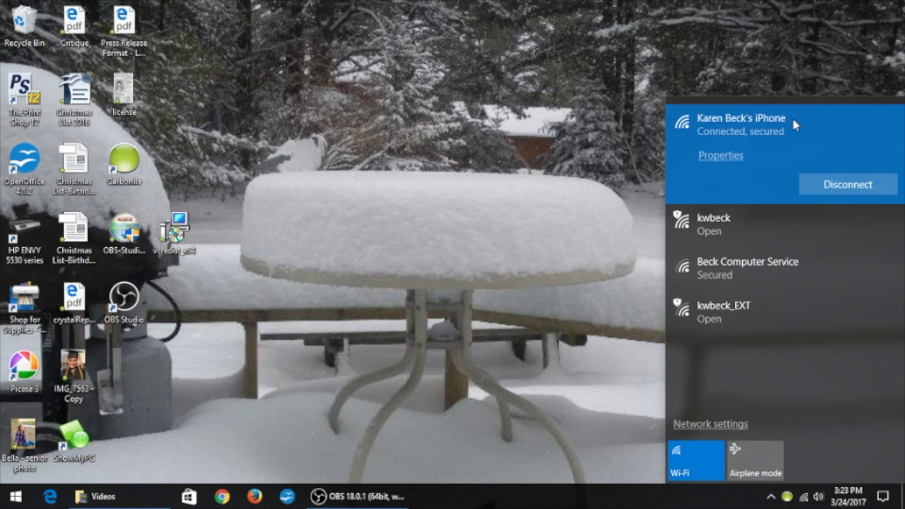
{"action": "left_click", "coordinate": [832, 185]}
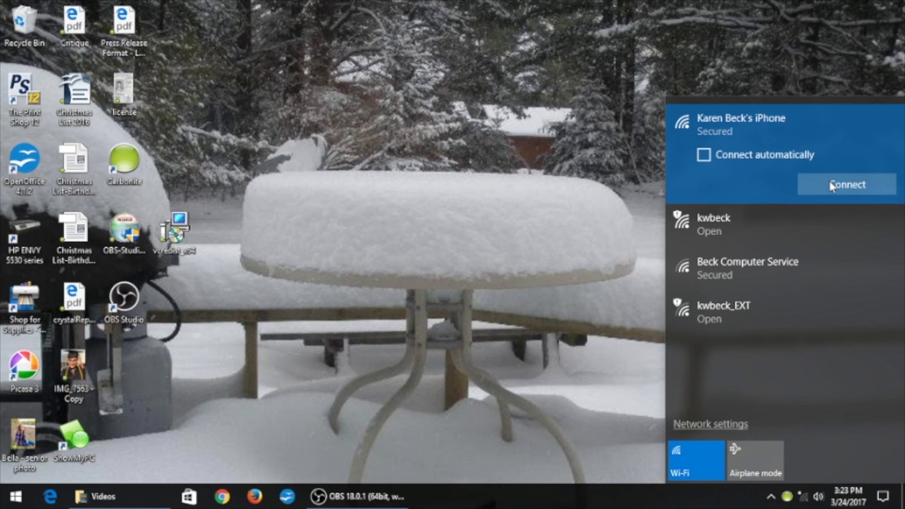
{"action": "left_click", "coordinate": [583, 190]}
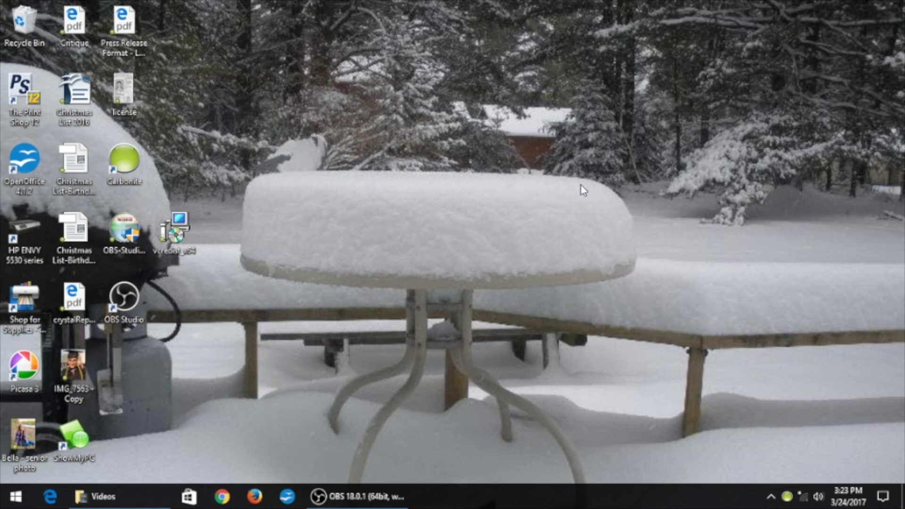
Switch the iPhone's Personal Hotspot toggle off and go back to the main Settings list
{"action": "mouse_move", "coordinate": [343, 496]}
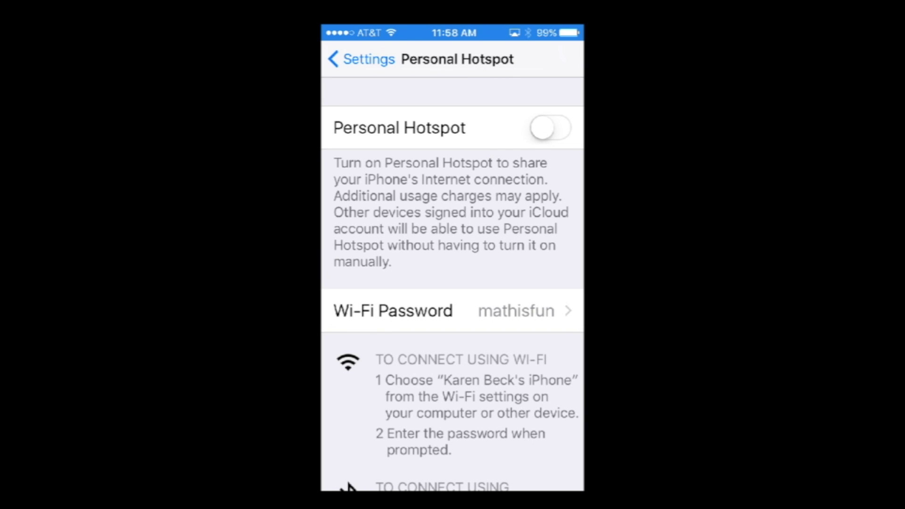
{"action": "left_click", "coordinate": [360, 59]}
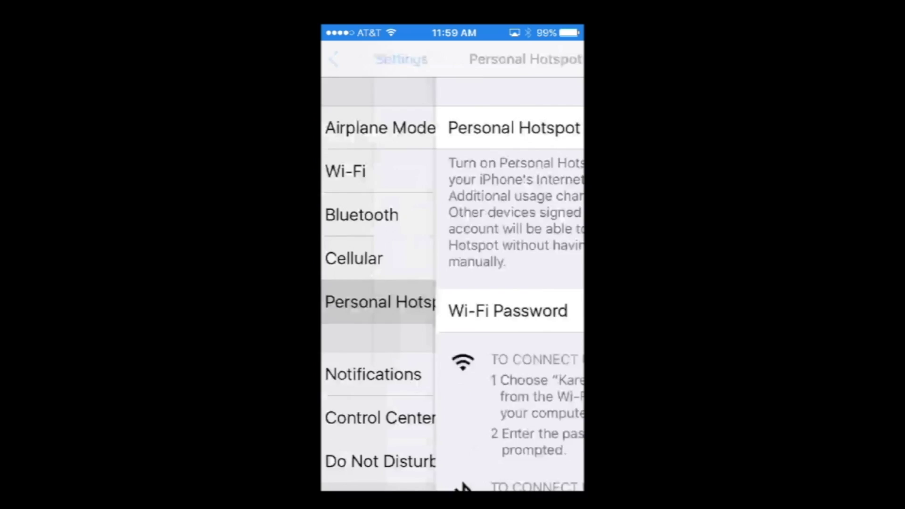